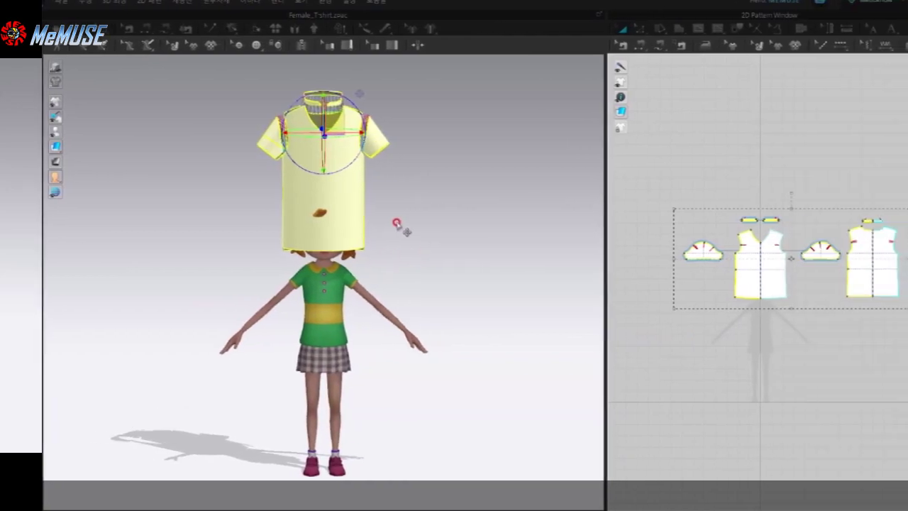
Drag the T-shirt down from above the child avatar's head onto her torso and check the fit
{"action": "left_click_drag", "start_coordinate": [293, 126], "coordinate": [295, 280]}
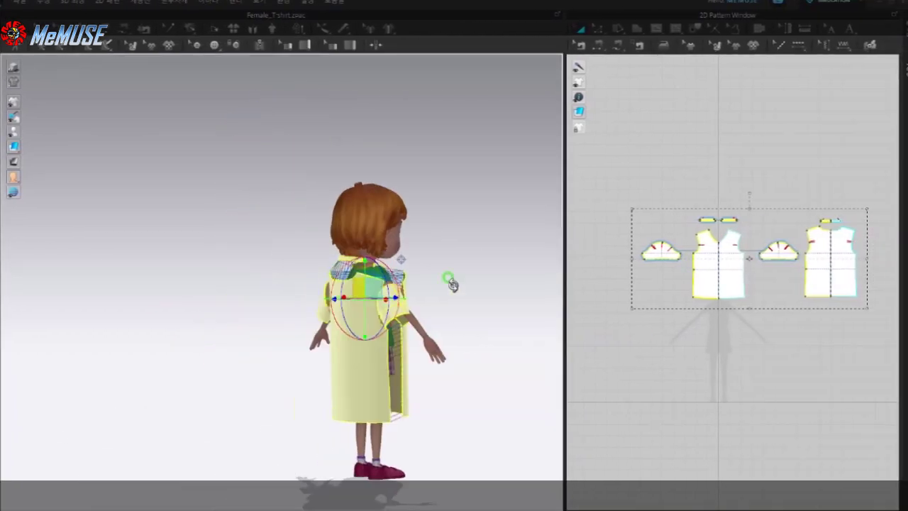
{"action": "right_click_drag", "start_coordinate": [295, 292], "coordinate": [307, 290]}
{"action": "left_click", "coordinate": [307, 290]}
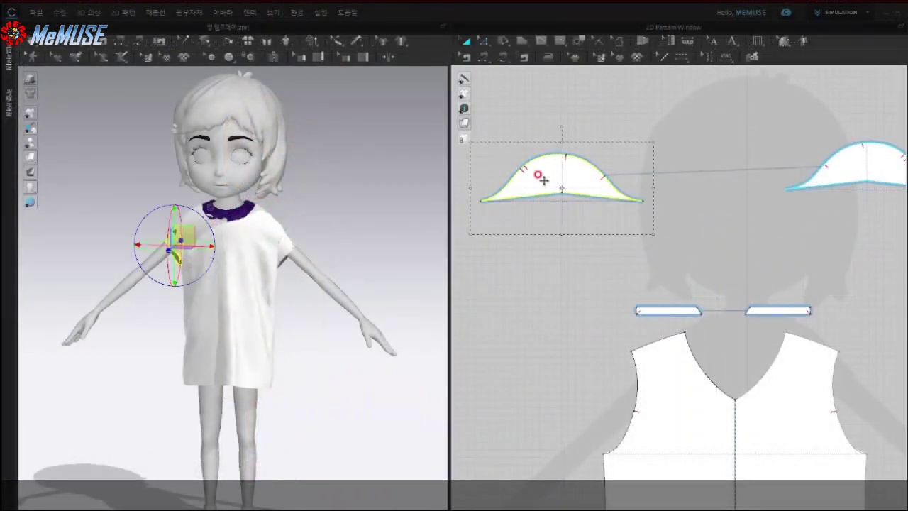
Delete the sleeve pattern pieces and pick the Internal Polygon/Line tool for the square neckline
{"action": "key", "text": "Delete"}
{"action": "scroll", "coordinate": [527, 178], "scroll_direction": "up", "scroll_amount": 5}
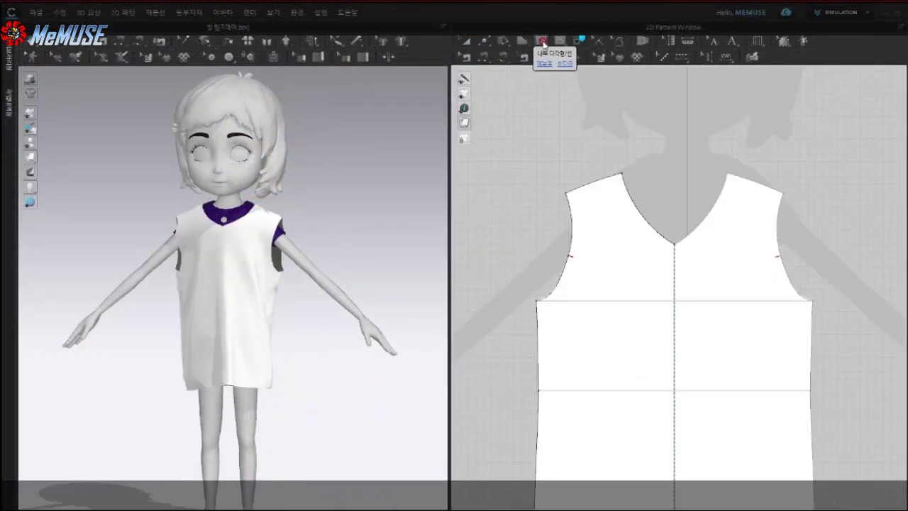
{"action": "left_click", "coordinate": [557, 43]}
{"action": "left_click", "coordinate": [557, 55]}
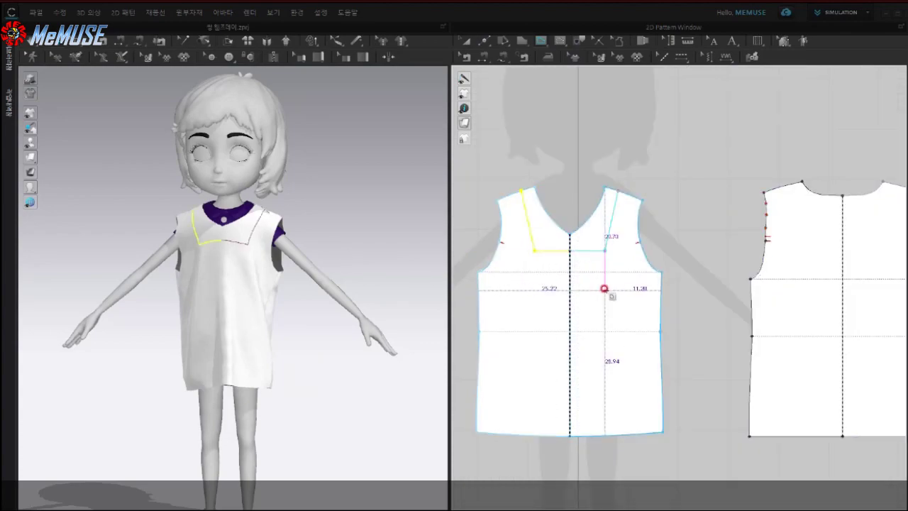
Select both bodice patterns and narrow them into a slim-strapped pinafore
{"action": "scroll", "coordinate": [788, 234], "scroll_direction": "down", "scroll_amount": 2}
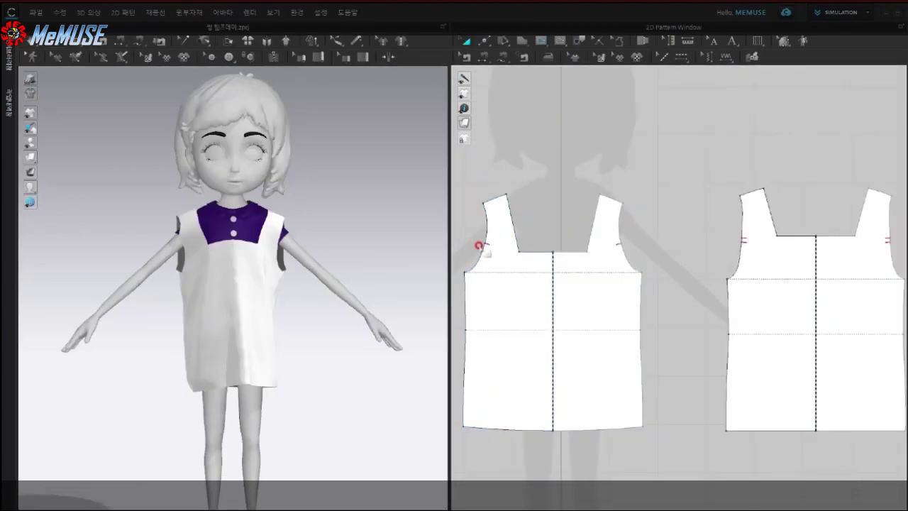
{"action": "scroll", "coordinate": [603, 207], "scroll_direction": "down", "scroll_amount": 5}
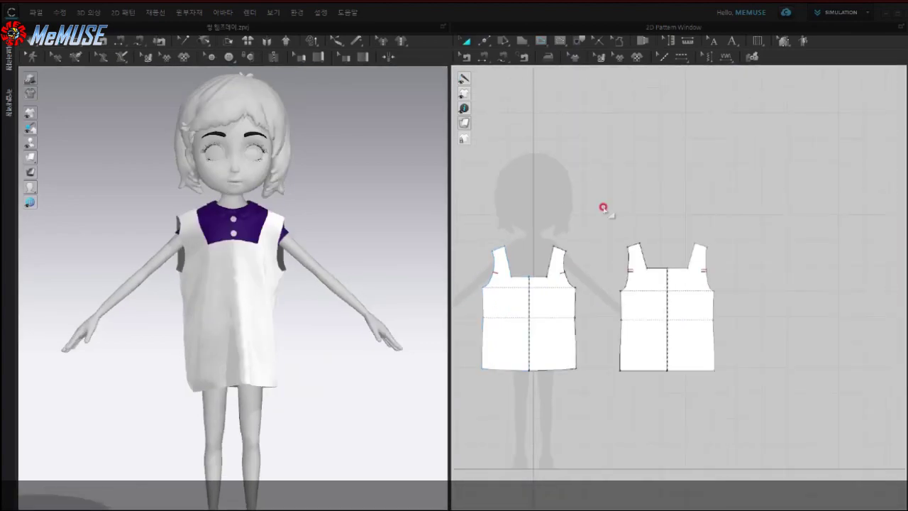
{"action": "left_click_drag", "start_coordinate": [729, 187], "coordinate": [493, 402]}
{"action": "left_click_drag", "start_coordinate": [724, 306], "coordinate": [711, 307]}
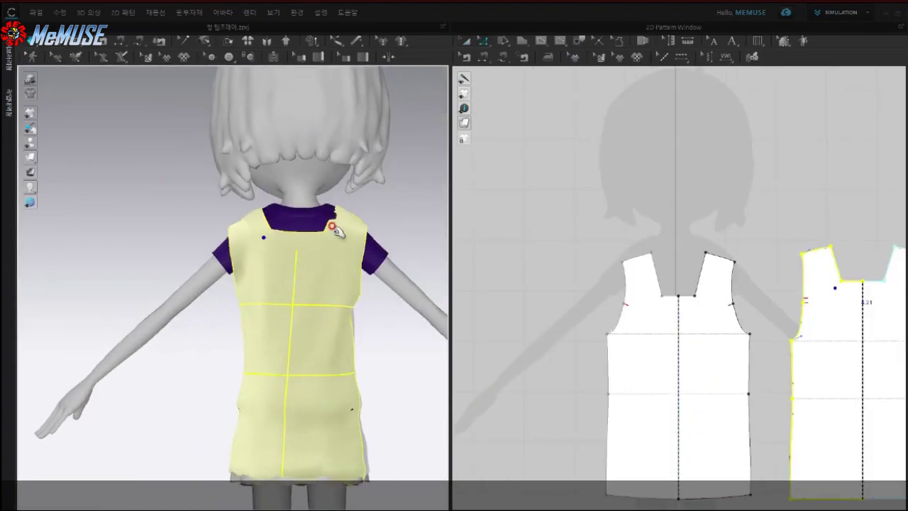
Edit the armhole point to lengthen and flare the pattern into an A-line dress below the hips
{"action": "scroll", "coordinate": [339, 381], "scroll_direction": "down", "scroll_amount": 3}
{"action": "right_click_drag", "start_coordinate": [304, 361], "coordinate": [397, 355]}
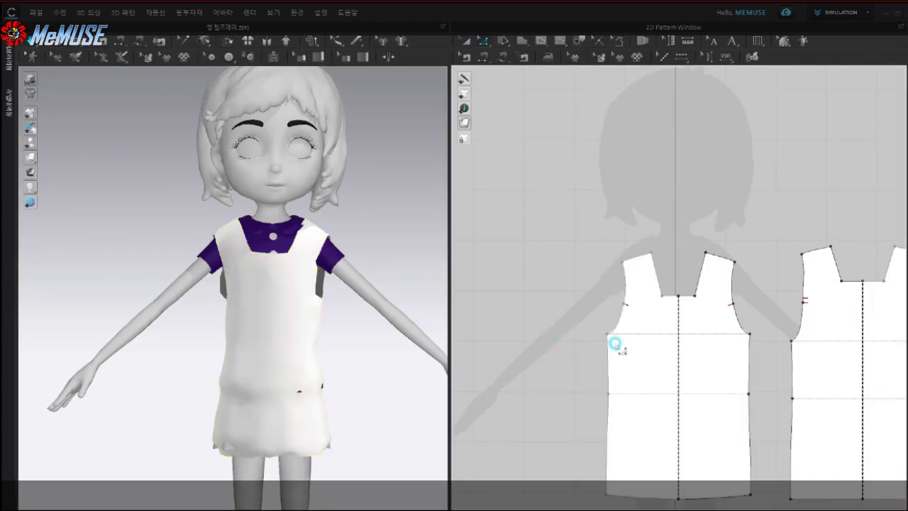
{"action": "scroll", "coordinate": [618, 345], "scroll_direction": "up", "scroll_amount": 4}
{"action": "right_click", "coordinate": [588, 253]}
{"action": "left_click", "coordinate": [622, 334]}
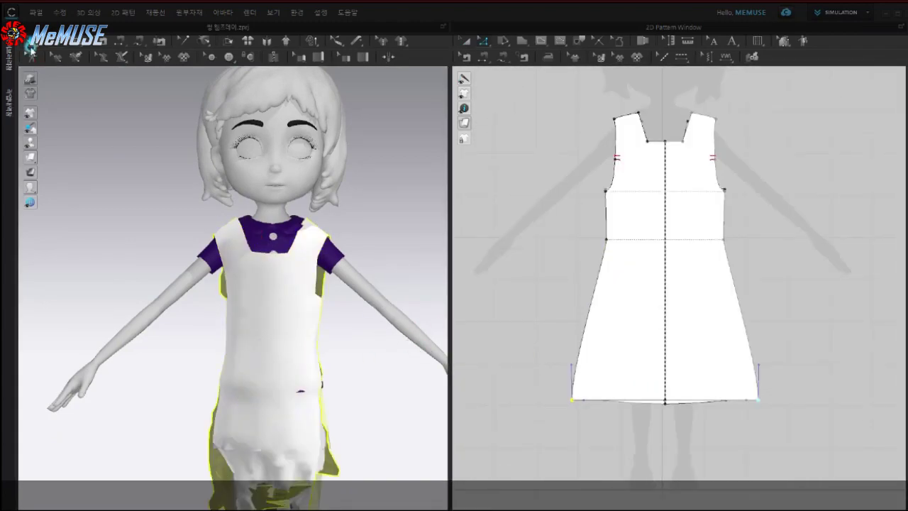
{"action": "right_click_drag", "start_coordinate": [300, 449], "coordinate": [290, 411]}
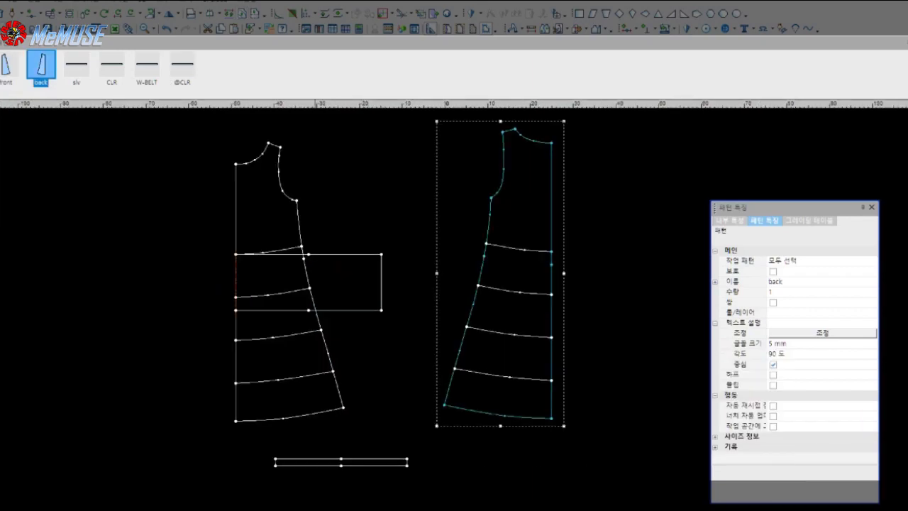
Export the front, back and ruffle strip pieces via 데이터 변환 > CAD/CAM 파일로 Export as a DXF
{"action": "scroll", "coordinate": [582, 265], "scroll_direction": "up", "scroll_amount": 2}
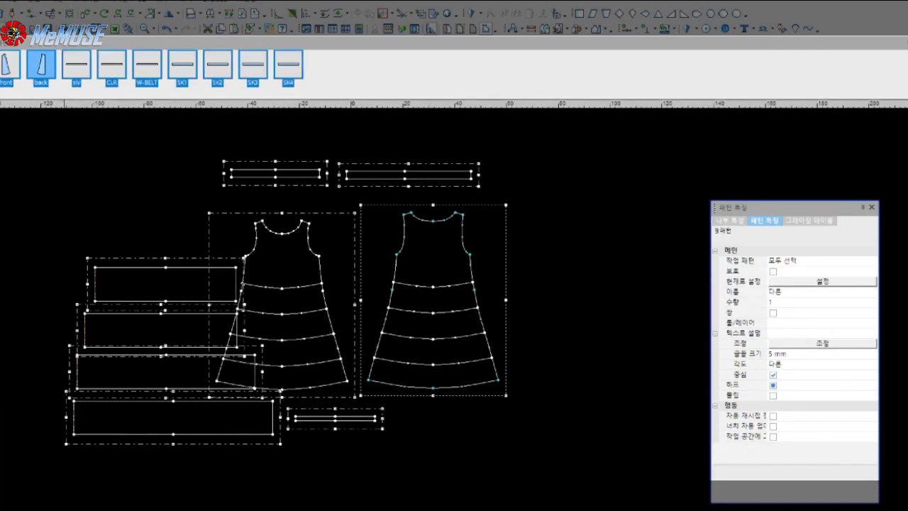
{"action": "left_click", "coordinate": [7, 3]}
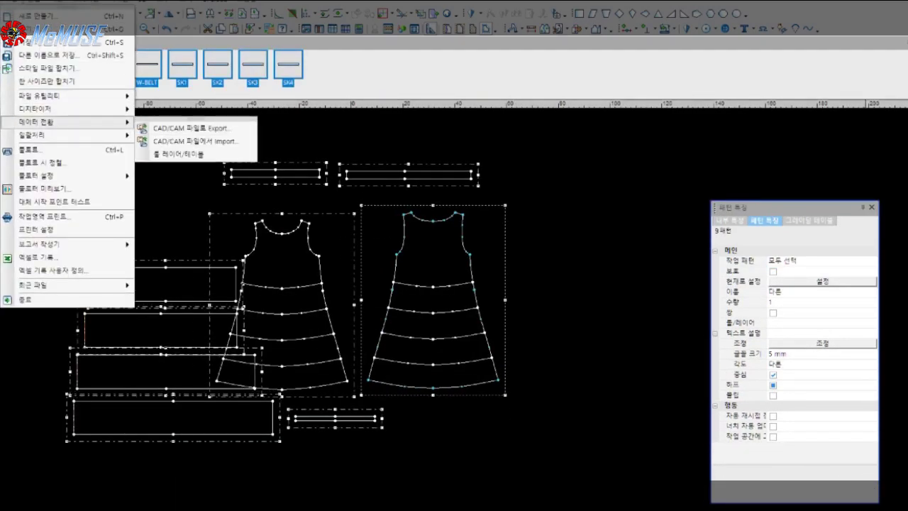
{"action": "left_click", "coordinate": [432, 298]}
{"action": "left_click", "coordinate": [7, 4]}
{"action": "left_click", "coordinate": [213, 125]}
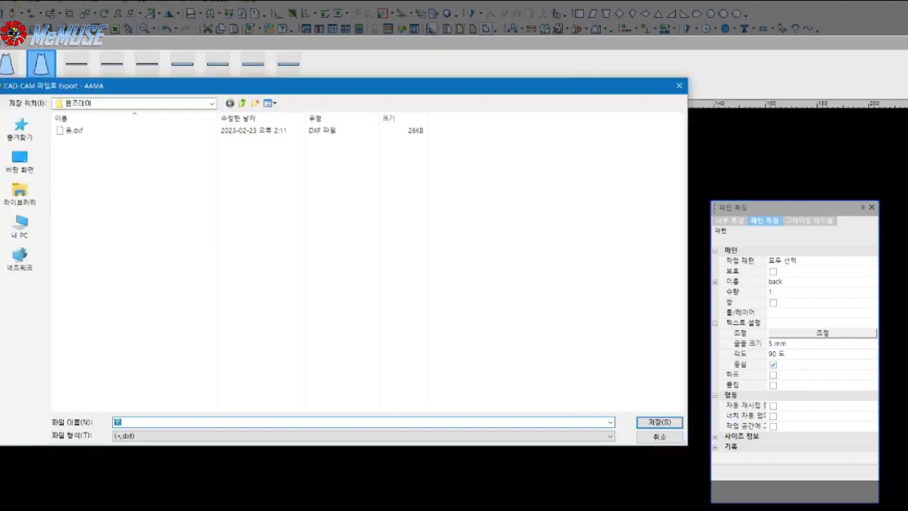
{"action": "key", "text": "Return"}
{"action": "left_click", "coordinate": [115, 242]}
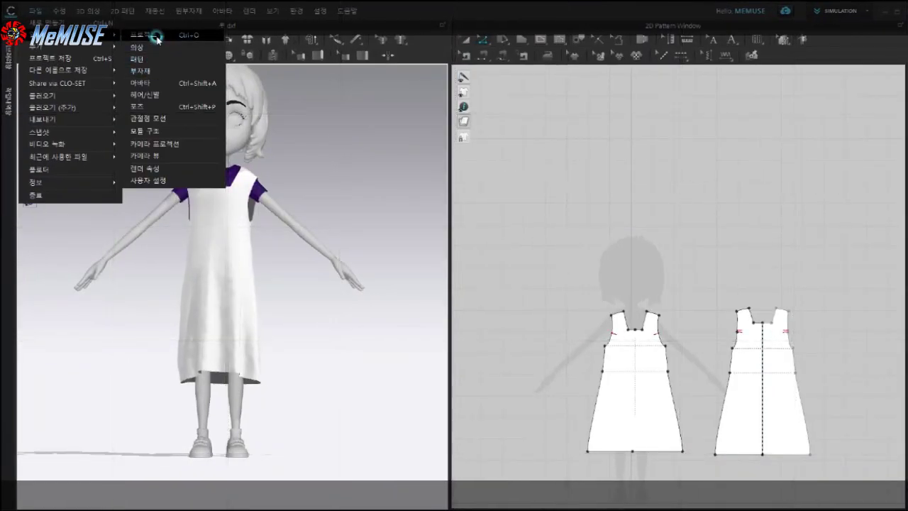
Add 옷.dxf to the CLO 3D project via 불러오기(추가) > DXF at Millimeter scale
{"action": "left_click", "coordinate": [346, 163]}
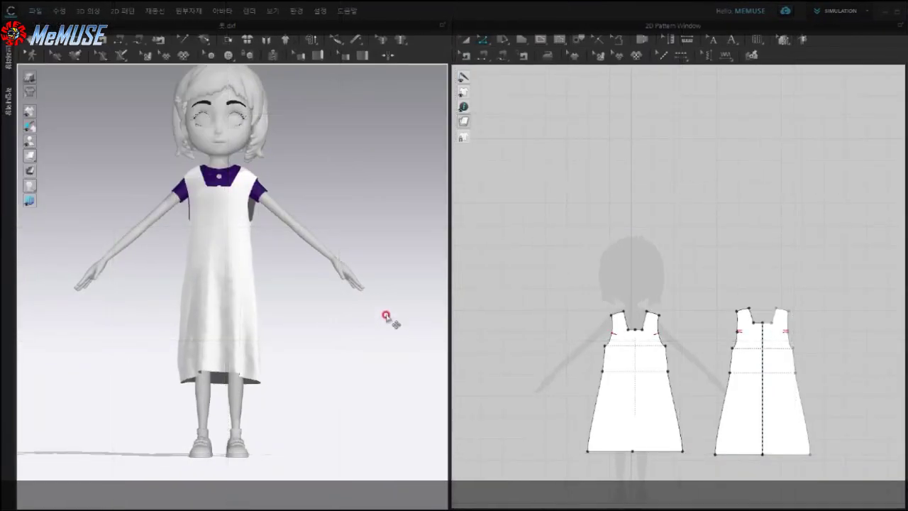
{"action": "scroll", "coordinate": [307, 321], "scroll_direction": "up", "scroll_amount": 2}
{"action": "left_click", "coordinate": [35, 10]}
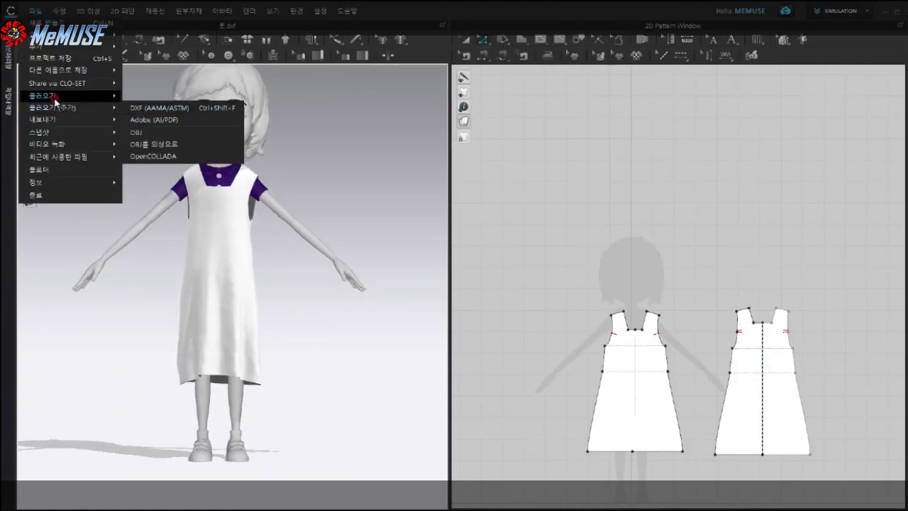
{"action": "mouse_move", "coordinate": [42, 46]}
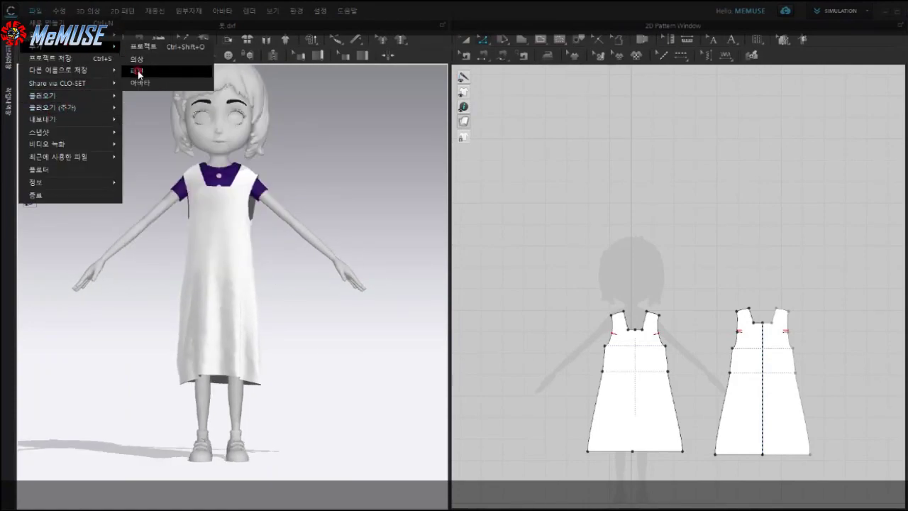
{"action": "left_click", "coordinate": [149, 112]}
{"action": "key", "text": "Return"}
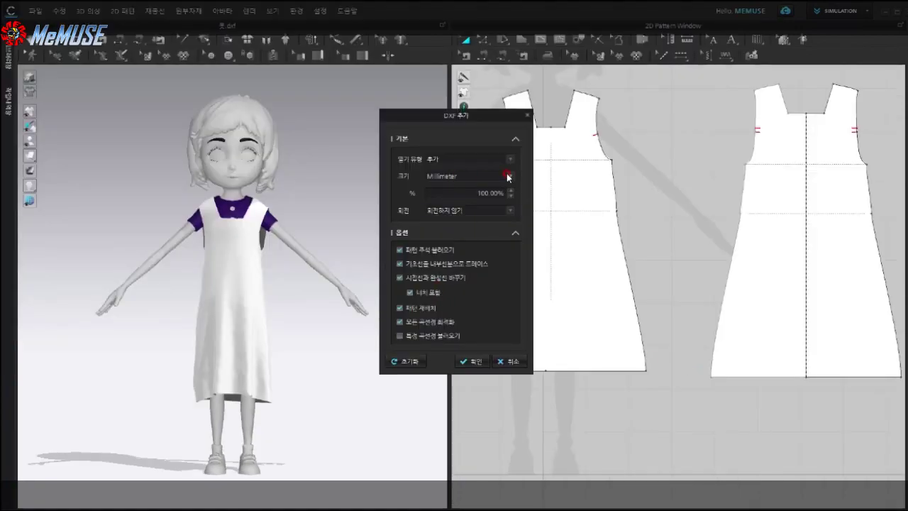
{"action": "left_click", "coordinate": [470, 363]}
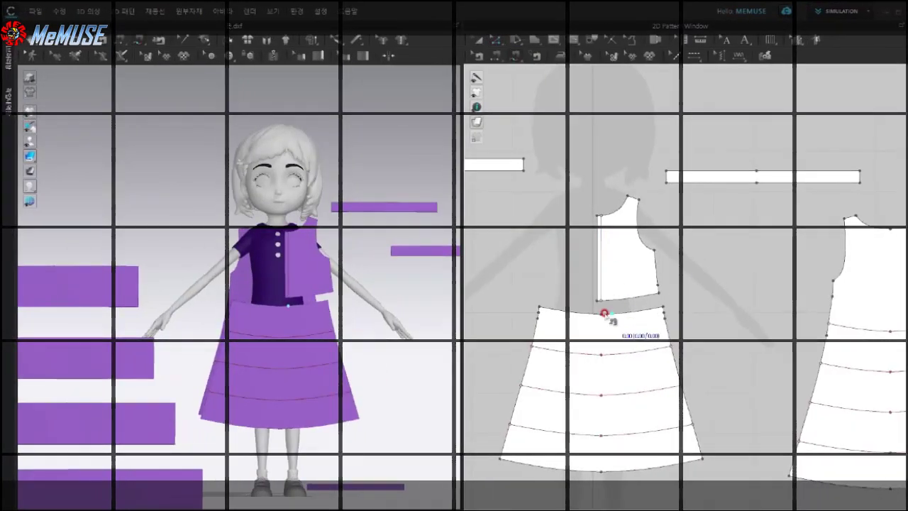
Look over the imported tiered dress pieces and select the collar panel
{"action": "scroll", "coordinate": [581, 314], "scroll_direction": "down", "scroll_amount": 2}
{"action": "scroll", "coordinate": [573, 425], "scroll_direction": "up", "scroll_amount": 2}
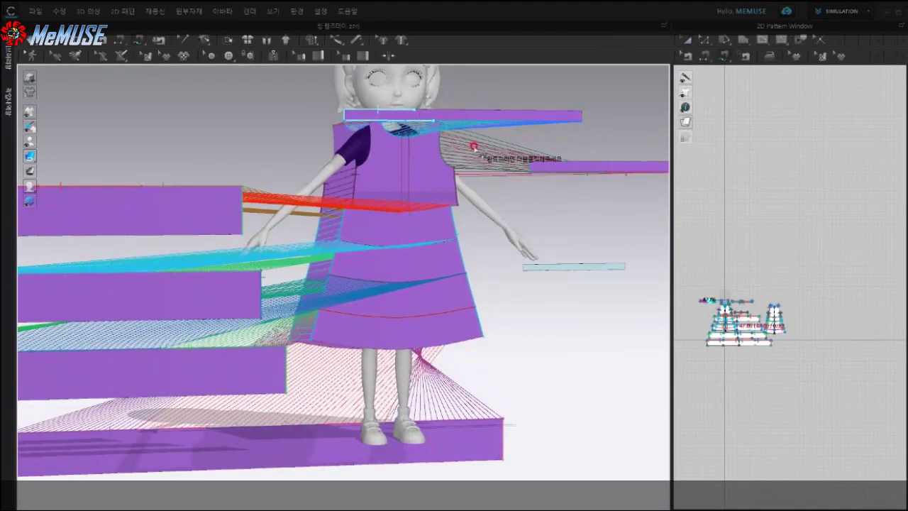
{"action": "left_click", "coordinate": [398, 115]}
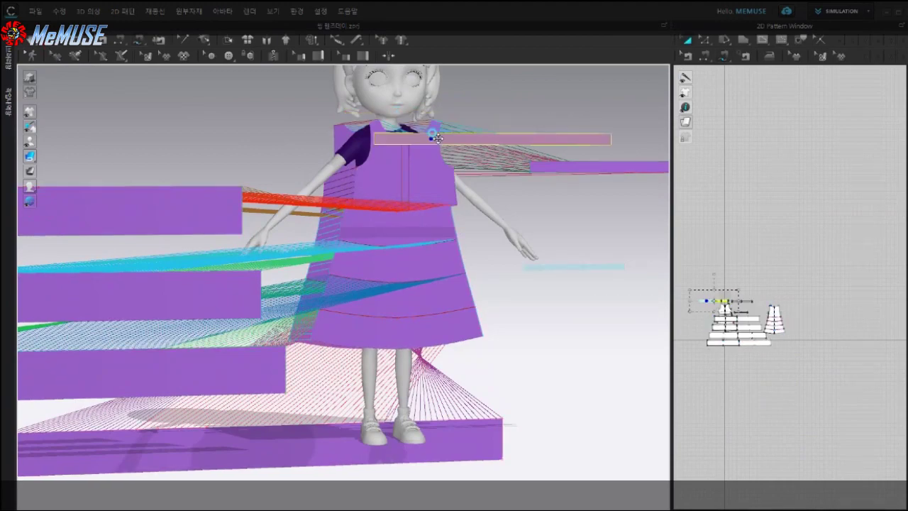
{"action": "scroll", "coordinate": [387, 229], "scroll_direction": "up", "scroll_amount": 5}
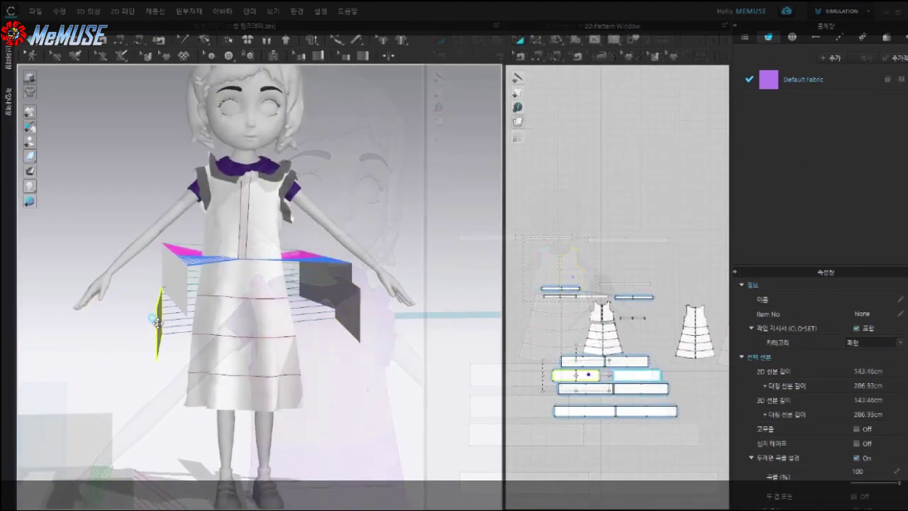
Select each ruffle strip and move it to its stacked tier height around the avatar's skirt
{"action": "right_click_drag", "start_coordinate": [335, 313], "coordinate": [333, 339]}
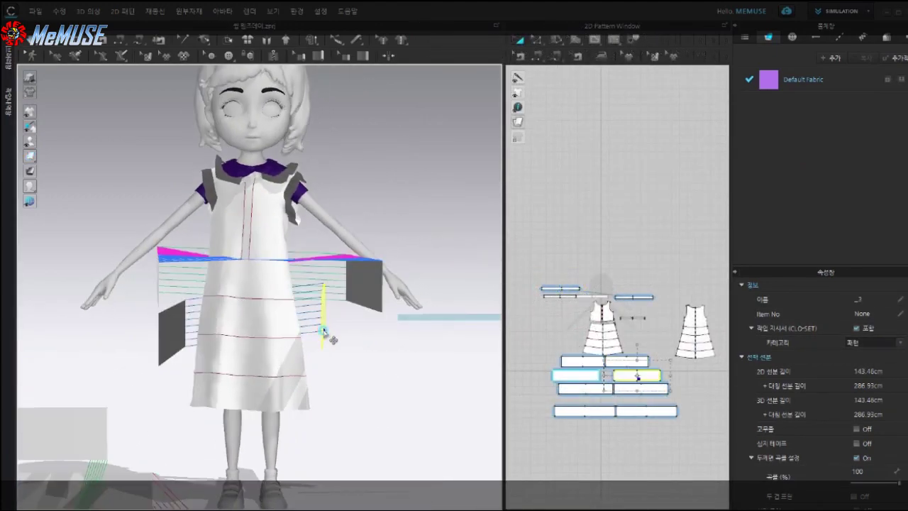
{"action": "right_click_drag", "start_coordinate": [163, 326], "coordinate": [168, 345]}
{"action": "left_click", "coordinate": [168, 345]}
{"action": "right_click_drag", "start_coordinate": [248, 361], "coordinate": [212, 355]}
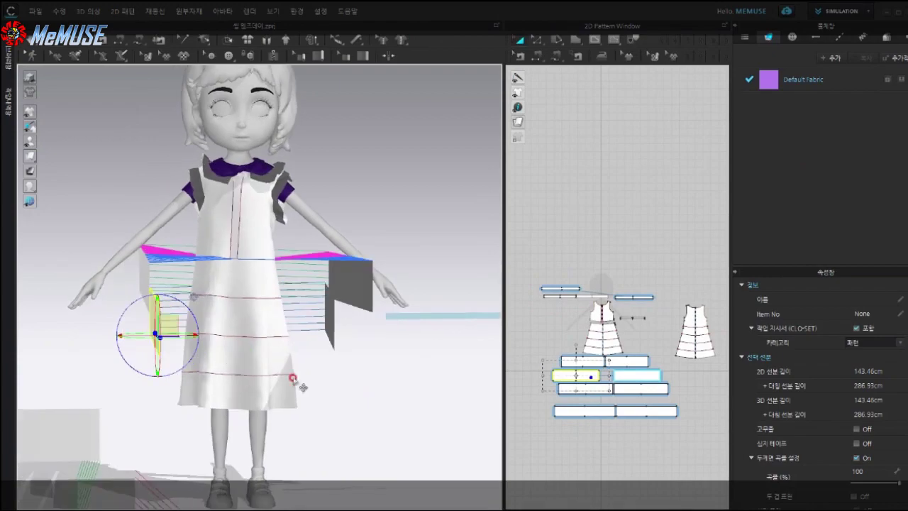
{"action": "scroll", "coordinate": [212, 355], "scroll_direction": "down", "scroll_amount": 3}
{"action": "left_click", "coordinate": [345, 344]}
{"action": "left_click", "coordinate": [117, 383]}
{"action": "left_click_drag", "start_coordinate": [120, 386], "coordinate": [72, 350]}
{"action": "left_click", "coordinate": [305, 337]}
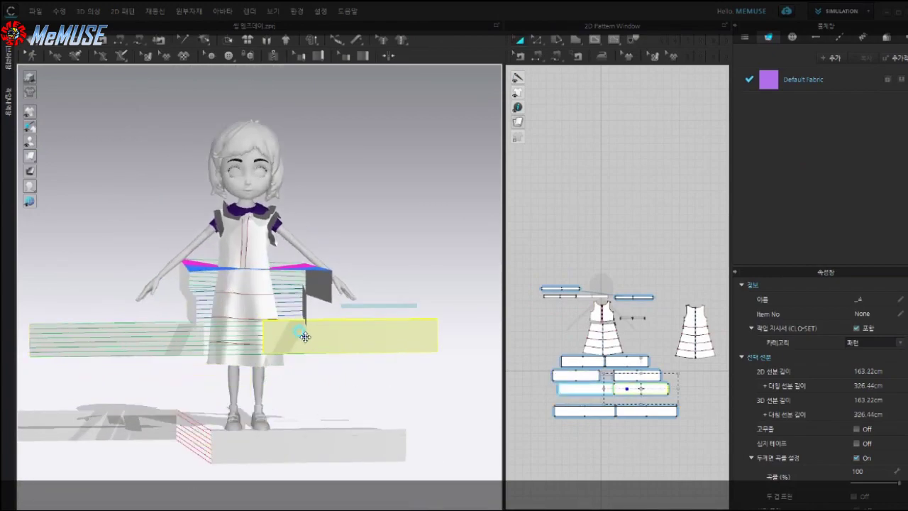
{"action": "mouse_move", "coordinate": [374, 348]}
{"action": "right_mouse_down"}
{"action": "mouse_move", "coordinate": [354, 426]}
{"action": "mouse_move", "coordinate": [407, 378]}
{"action": "right_mouse_up"}
{"action": "left_click", "coordinate": [337, 389]}
Place the bottom strip, then in front view split the ruffle strips for sewing to the tier lines
{"action": "left_click_drag", "start_coordinate": [111, 312], "coordinate": [371, 381]}
{"action": "key", "text": "2"}
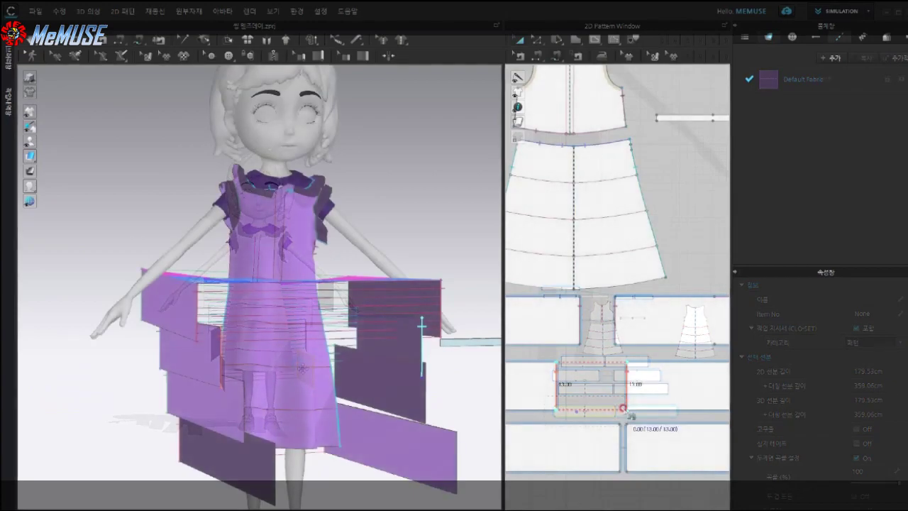
{"action": "left_click", "coordinate": [623, 472]}
{"action": "scroll", "coordinate": [623, 454], "scroll_direction": "down", "scroll_amount": 3}
{"action": "scroll", "coordinate": [625, 319], "scroll_direction": "up", "scroll_amount": 3}
{"action": "left_click", "coordinate": [630, 306]}
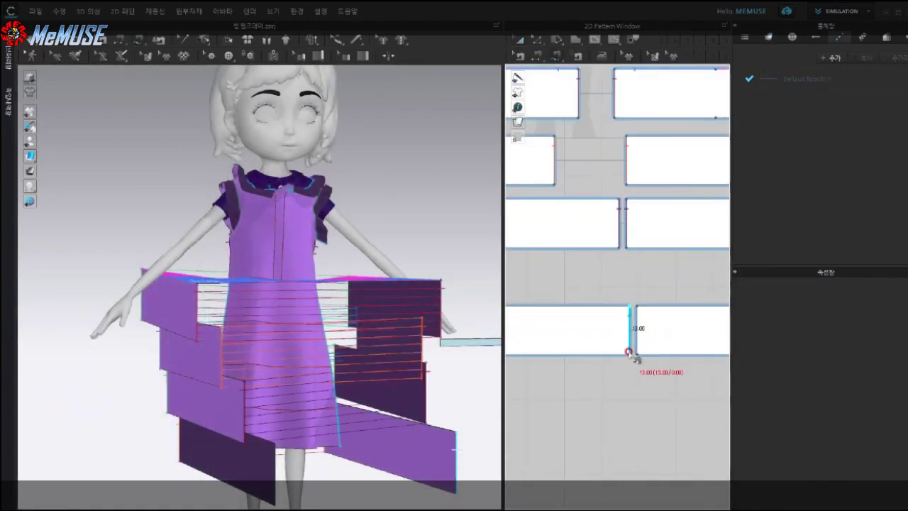
{"action": "left_click", "coordinate": [637, 354]}
{"action": "scroll", "coordinate": [639, 358], "scroll_direction": "down", "scroll_amount": 3}
{"action": "scroll", "coordinate": [639, 358], "scroll_direction": "up", "scroll_amount": 2}
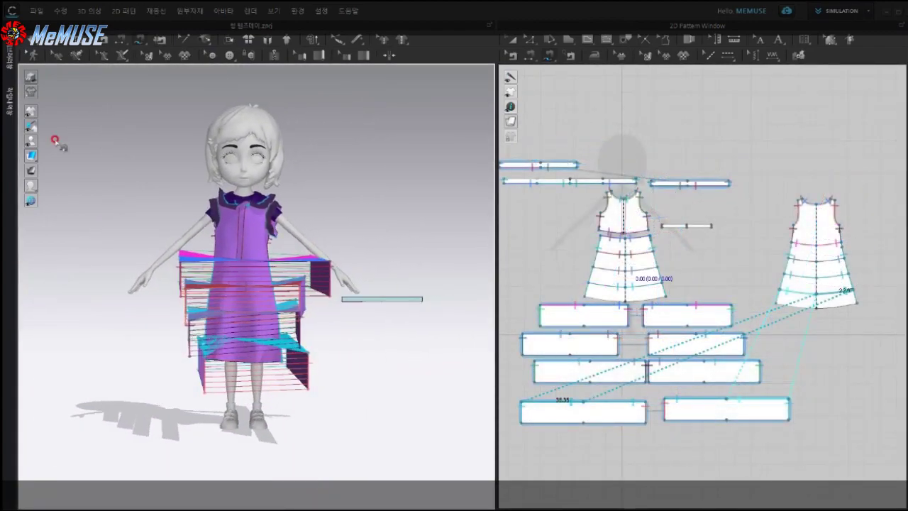
Save the project, let the ruffled tiers drape in simulation, and select the bottom skirt tier
{"action": "left_click", "coordinate": [37, 12]}
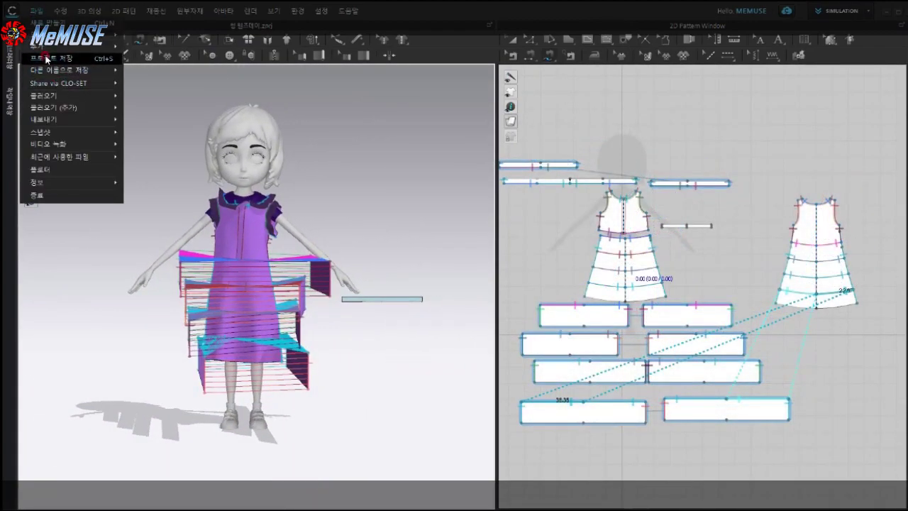
{"action": "left_click", "coordinate": [46, 59]}
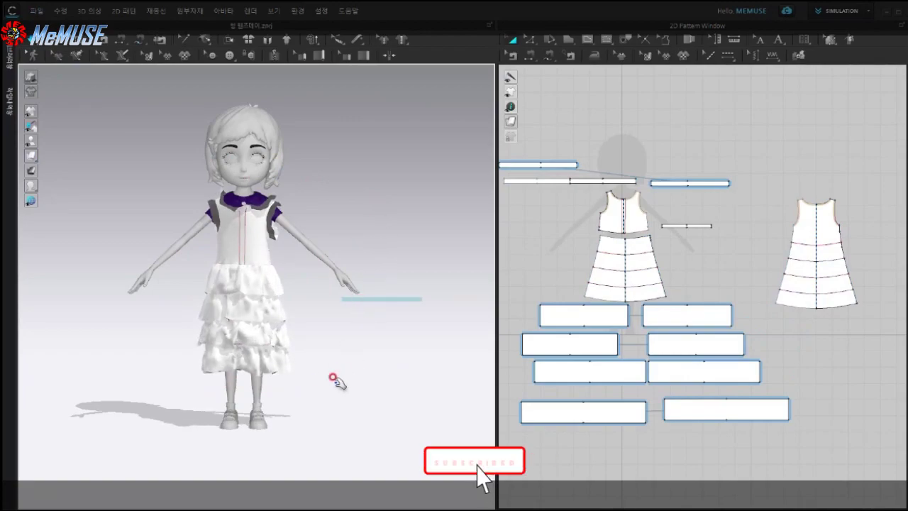
{"action": "scroll", "coordinate": [291, 390], "scroll_direction": "up", "scroll_amount": 3}
{"action": "left_click", "coordinate": [317, 389]}
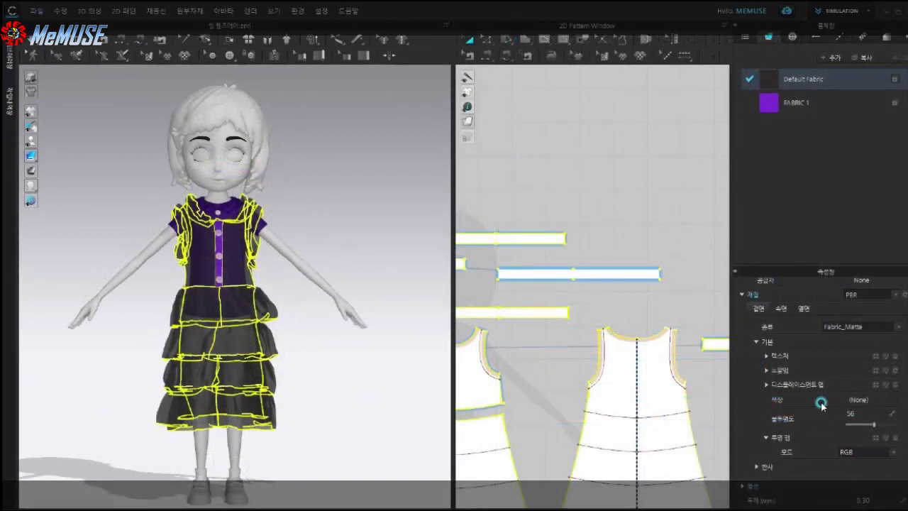
Give the Default Fabric a dark translucent purple colour and orbit to inspect the dress
{"action": "left_click", "coordinate": [770, 107]}
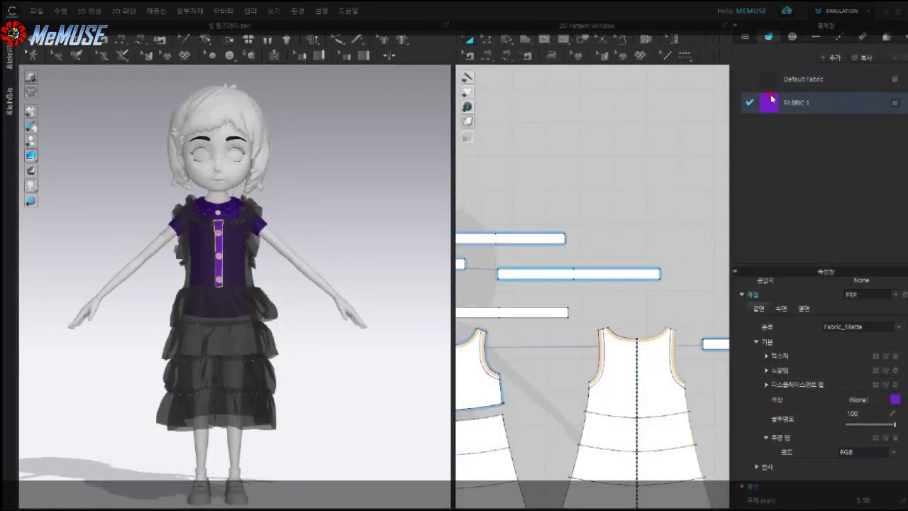
{"action": "left_click", "coordinate": [794, 80]}
{"action": "left_click", "coordinate": [895, 400]}
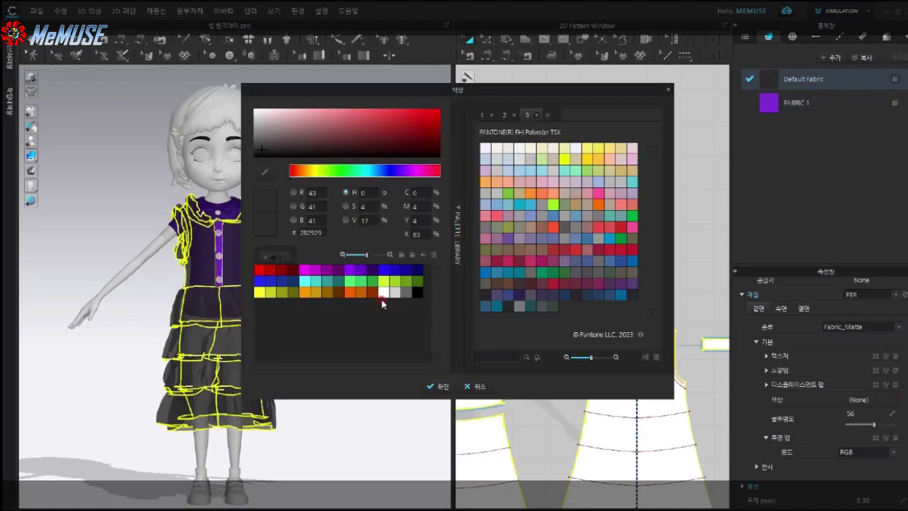
{"action": "left_click", "coordinate": [402, 116]}
{"action": "left_click_drag", "start_coordinate": [398, 89], "coordinate": [555, 91]}
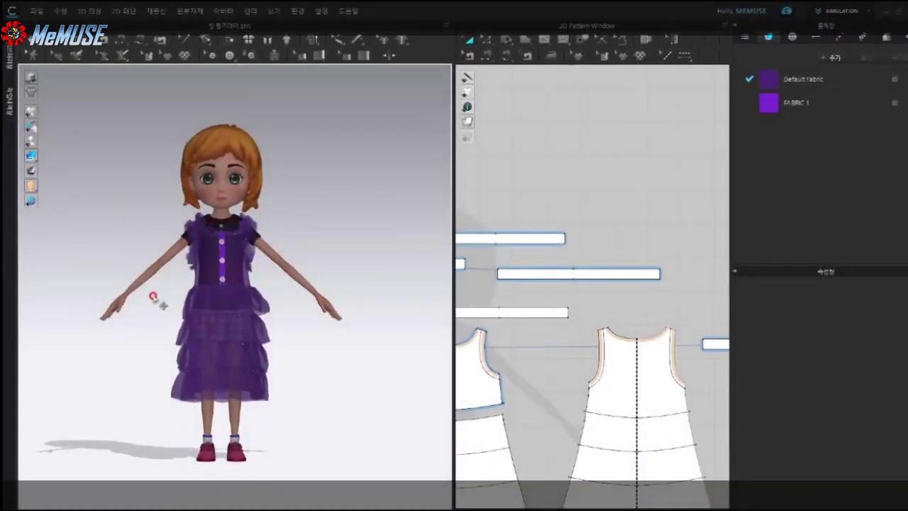
{"action": "right_click_drag", "start_coordinate": [158, 300], "coordinate": [345, 365]}
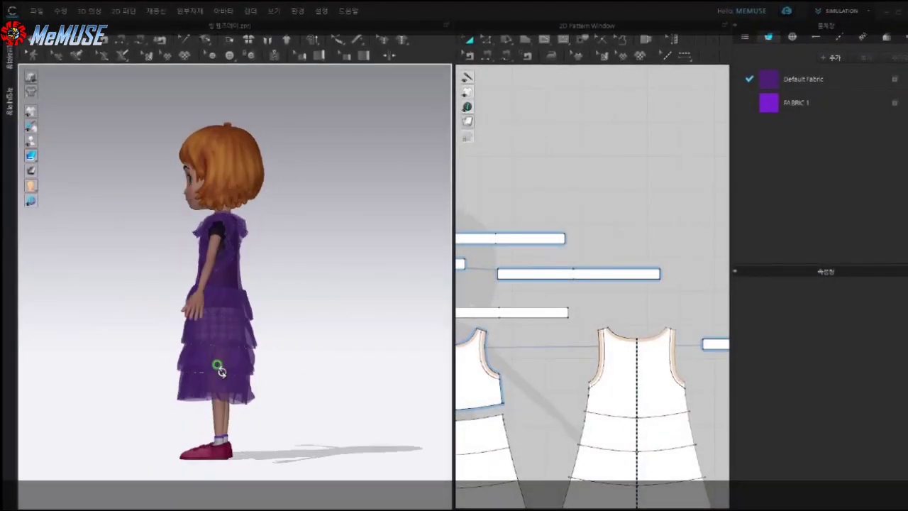
{"action": "mouse_move", "coordinate": [345, 462]}
{"action": "right_mouse_down"}
{"action": "mouse_move", "coordinate": [118, 446]}
{"action": "mouse_move", "coordinate": [341, 461]}
{"action": "right_mouse_up"}
{"action": "scroll", "coordinate": [294, 474], "scroll_direction": "down", "scroll_amount": 2}
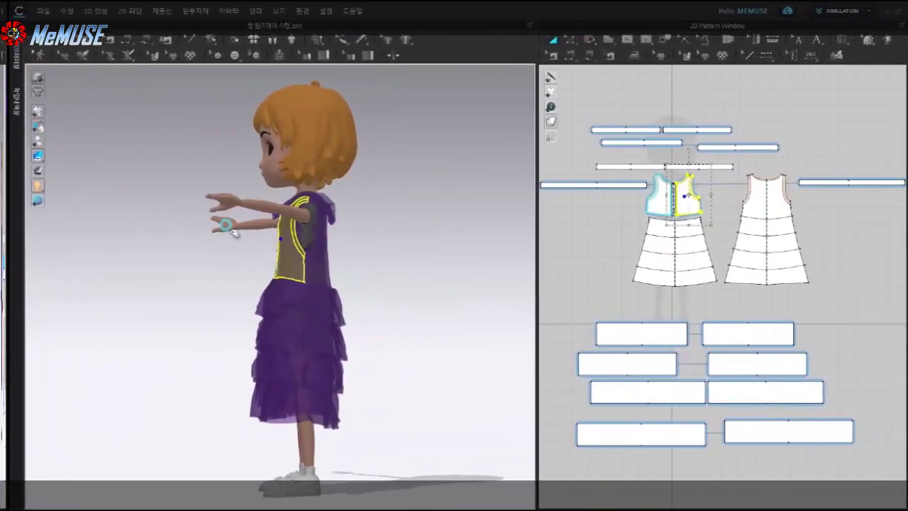
Check the back dress pattern and two skirt ruffle pieces, with the avatar facing front
{"action": "left_click", "coordinate": [348, 248]}
{"action": "right_click_drag", "start_coordinate": [349, 248], "coordinate": [430, 277]}
{"action": "left_click", "coordinate": [293, 405]}
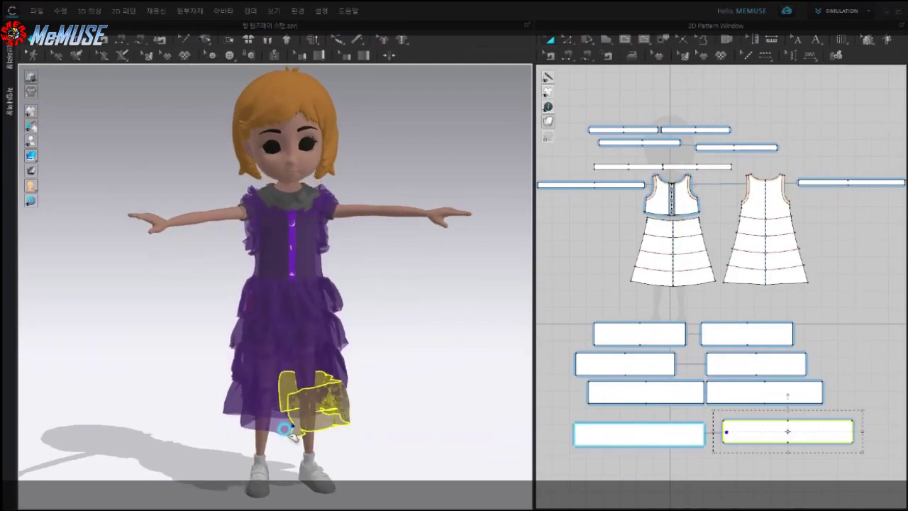
{"action": "left_click", "coordinate": [390, 362]}
{"action": "scroll", "coordinate": [401, 380], "scroll_direction": "down", "scroll_amount": 2}
{"action": "left_click", "coordinate": [348, 430]}
Move the 3D/2D splitter right so the 3D view is wider than the pattern window
{"action": "left_click", "coordinate": [381, 426]}
{"action": "scroll", "coordinate": [381, 426], "scroll_direction": "down", "scroll_amount": 3}
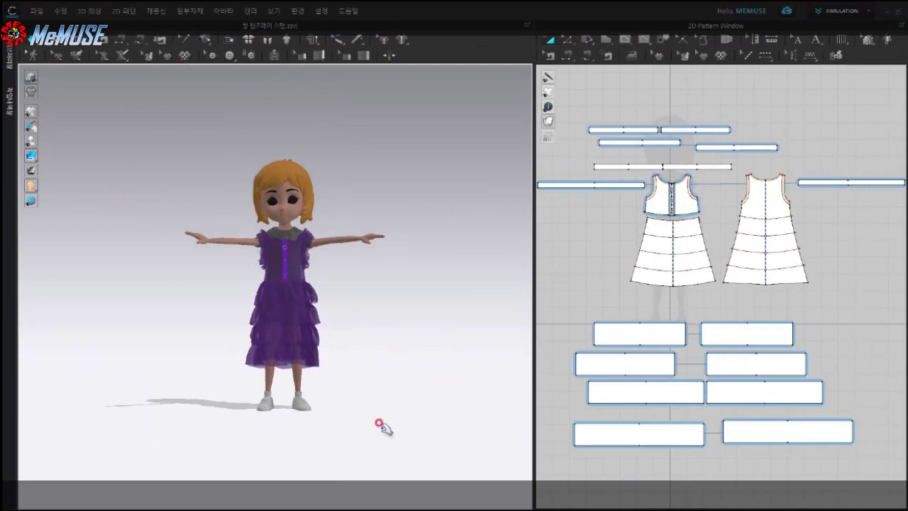
{"action": "scroll", "coordinate": [379, 414], "scroll_direction": "up", "scroll_amount": 2}
{"action": "left_click_drag", "start_coordinate": [537, 348], "coordinate": [634, 347]}
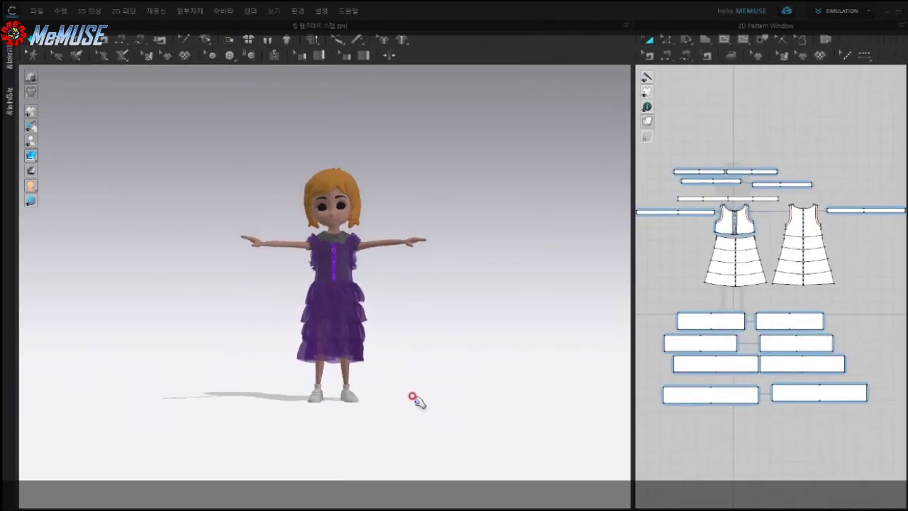
{"action": "left_click", "coordinate": [843, 11]}
Load the dance .mtn motion onto the child avatar in Animation mode and start recording
{"action": "left_click", "coordinate": [839, 51]}
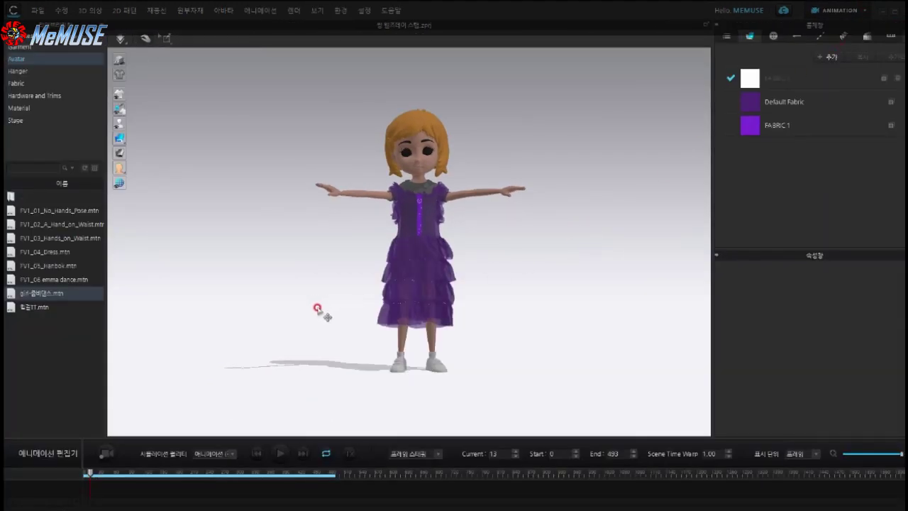
{"action": "double_click", "coordinate": [41, 297]}
{"action": "left_click", "coordinate": [490, 278]}
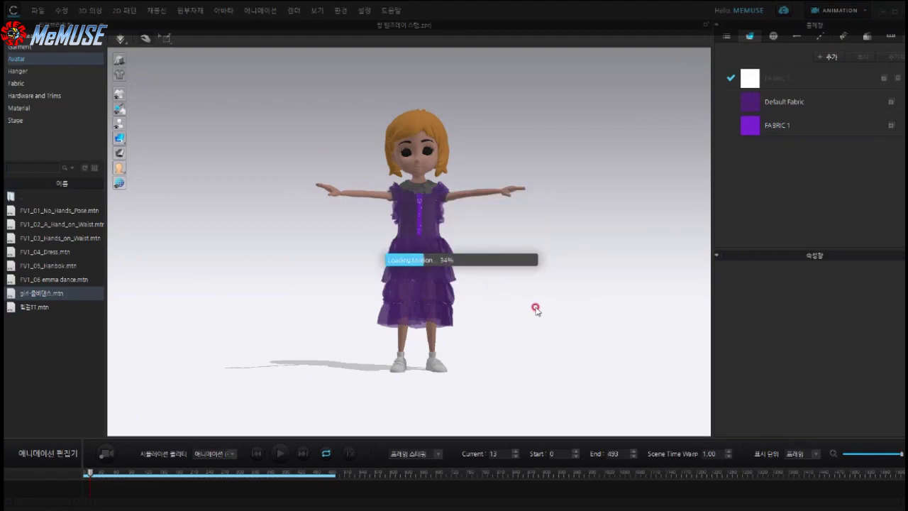
{"action": "left_click", "coordinate": [103, 27]}
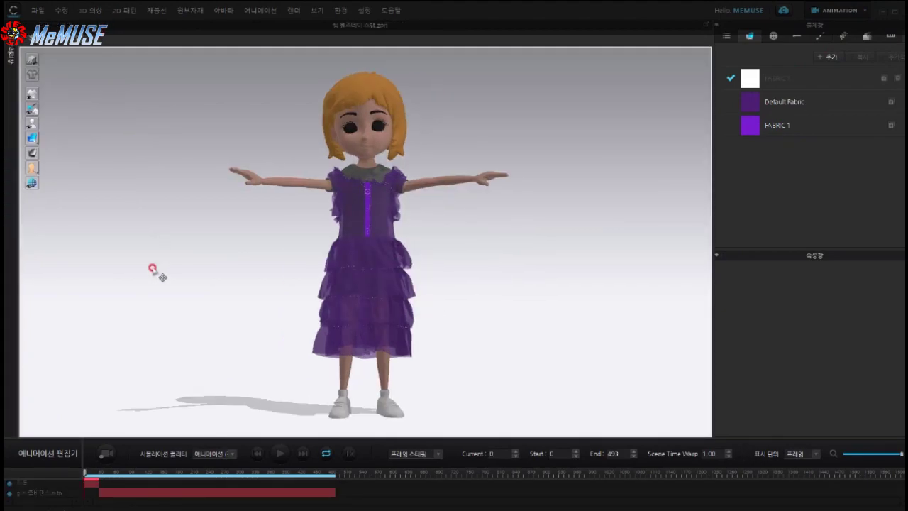
{"action": "left_click", "coordinate": [103, 455]}
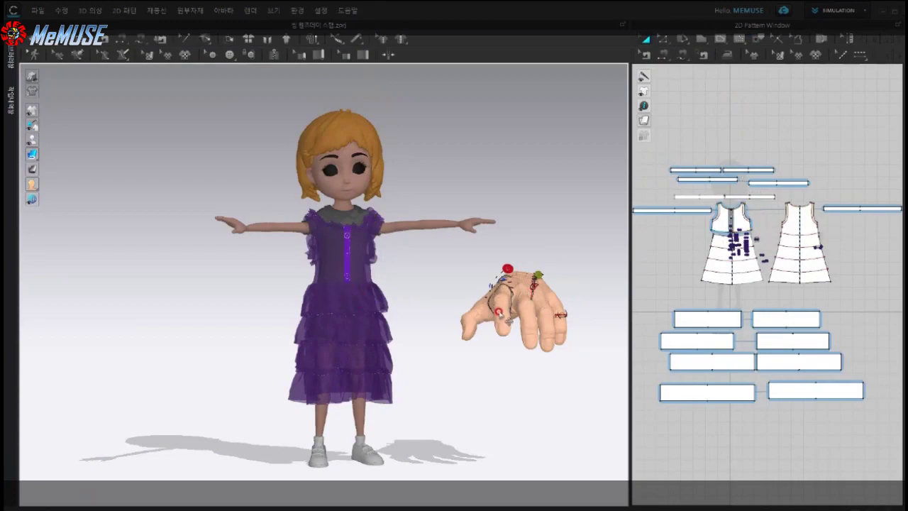
Move the cartoon hand prop up above the avatar's head and check it from the side
{"action": "left_click", "coordinate": [499, 313]}
{"action": "scroll", "coordinate": [558, 312], "scroll_direction": "down", "scroll_amount": 2}
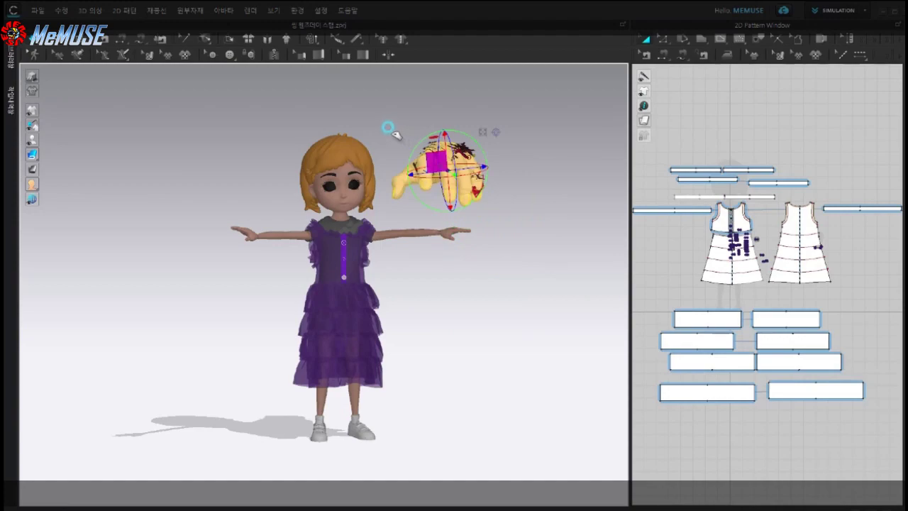
{"action": "left_click_drag", "start_coordinate": [392, 132], "coordinate": [346, 118]}
{"action": "scroll", "coordinate": [374, 149], "scroll_direction": "down", "scroll_amount": 1}
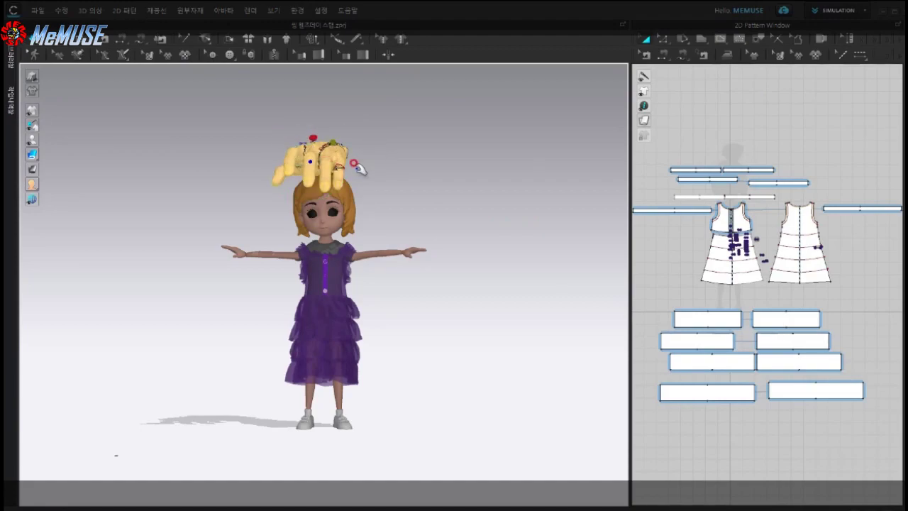
{"action": "right_click_drag", "start_coordinate": [381, 172], "coordinate": [298, 168]}
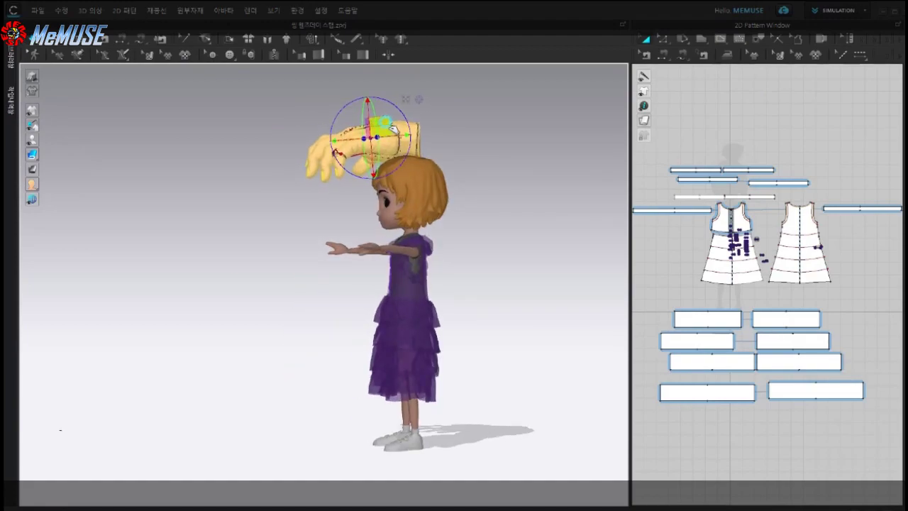